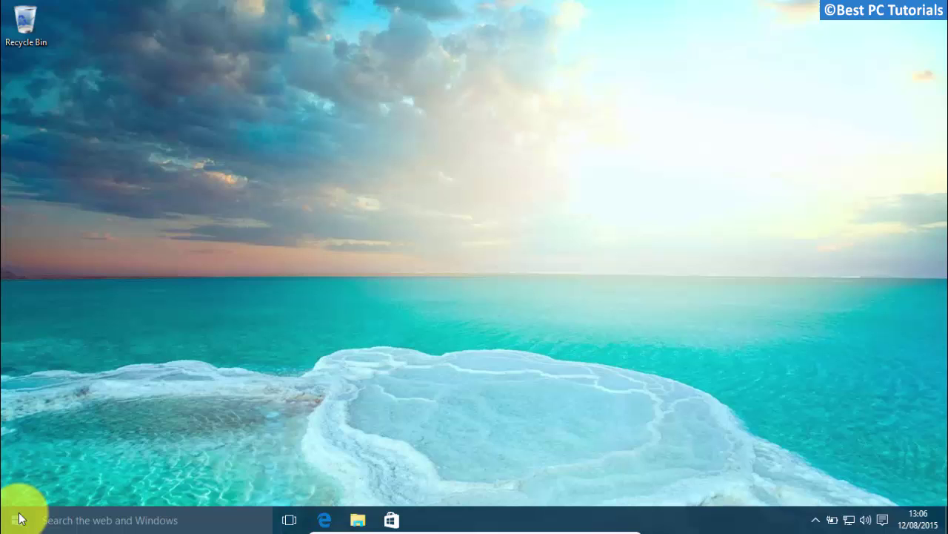
- Set the lock screen Background to Slideshow under Settings > Personalization > Lock screen
click(18, 516)
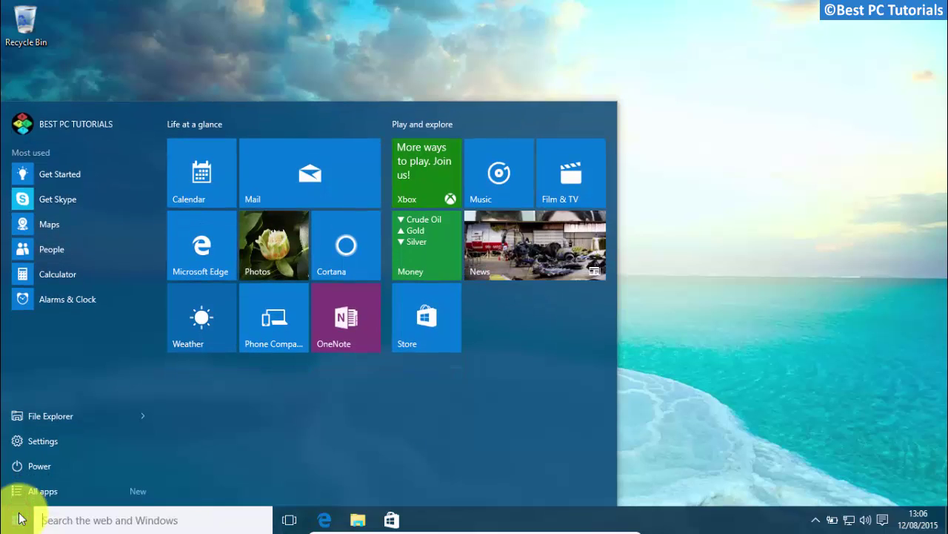
click(94, 441)
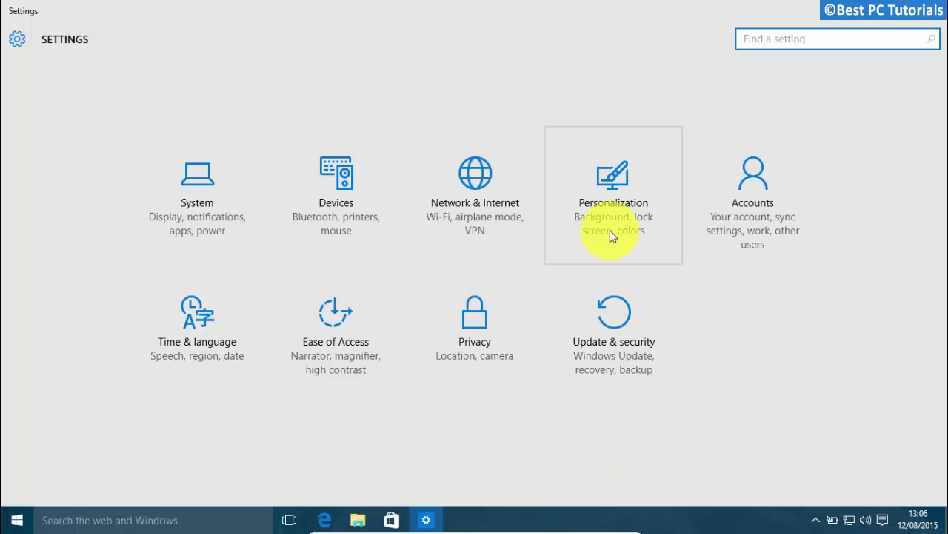
click(610, 229)
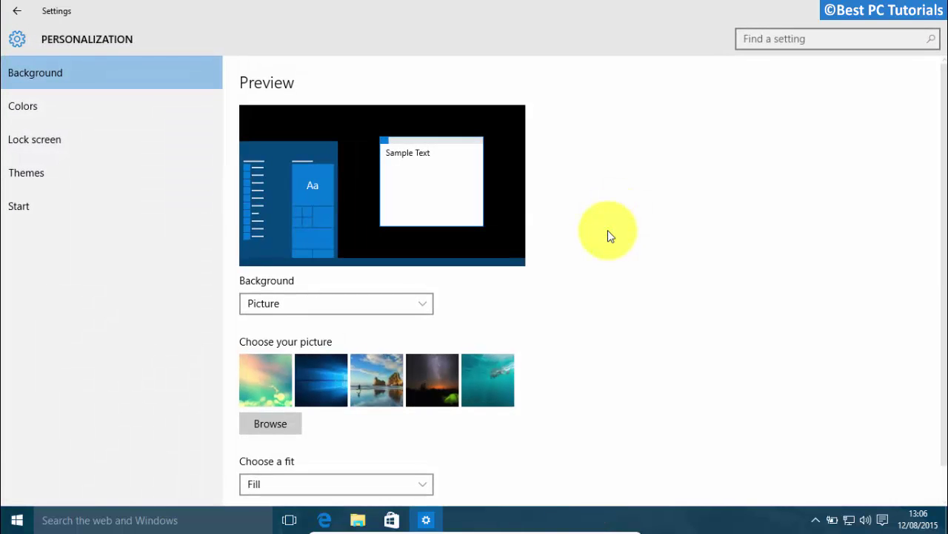
click(96, 148)
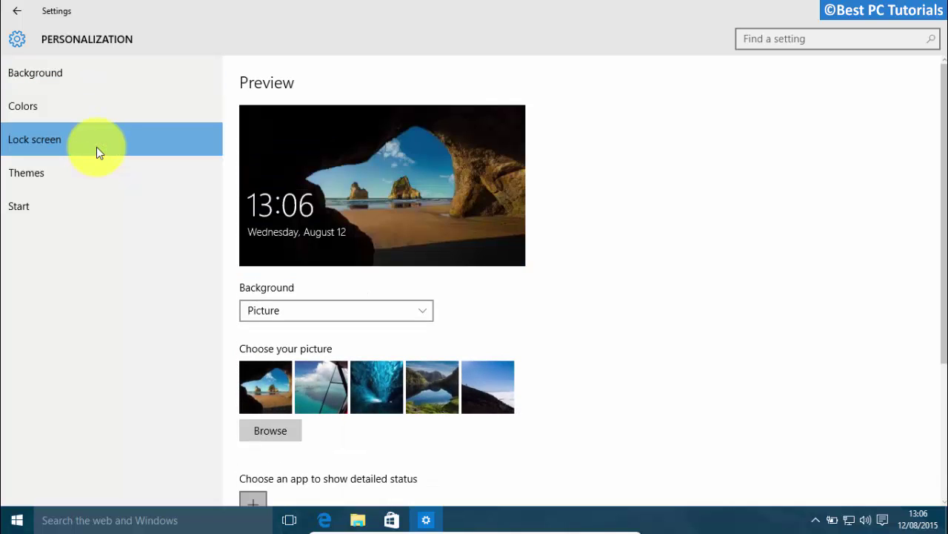
click(255, 311)
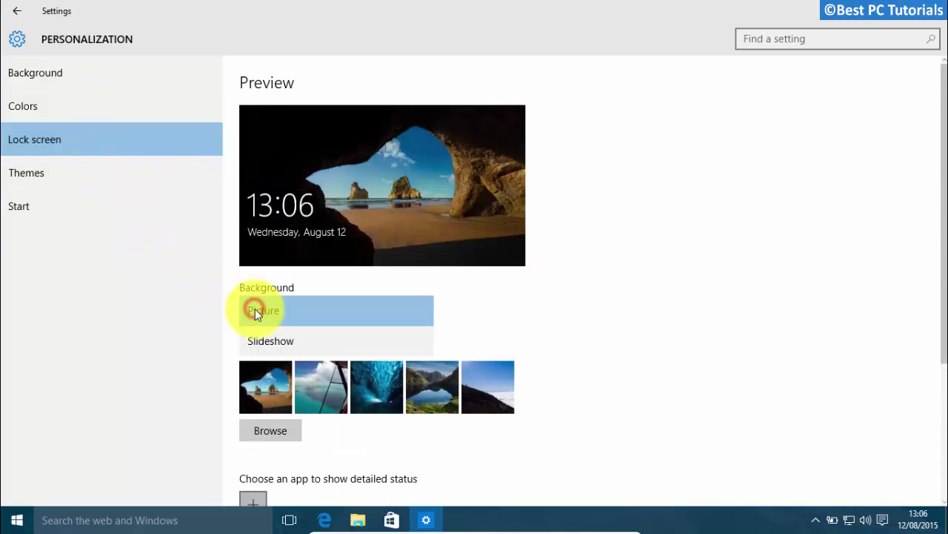
click(293, 341)
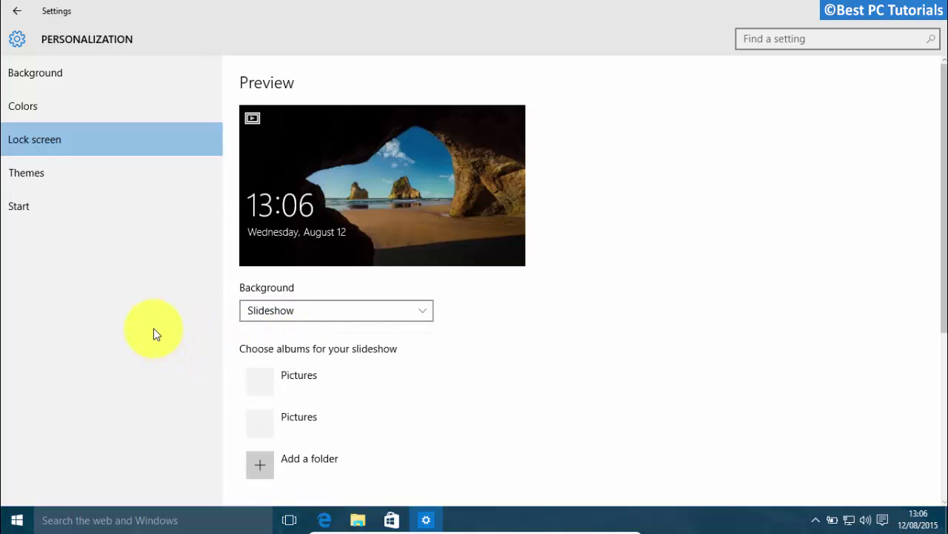
- Remove the first Pictures album from the lock screen slideshow
click(275, 375)
scroll(378, 340, down, 2)
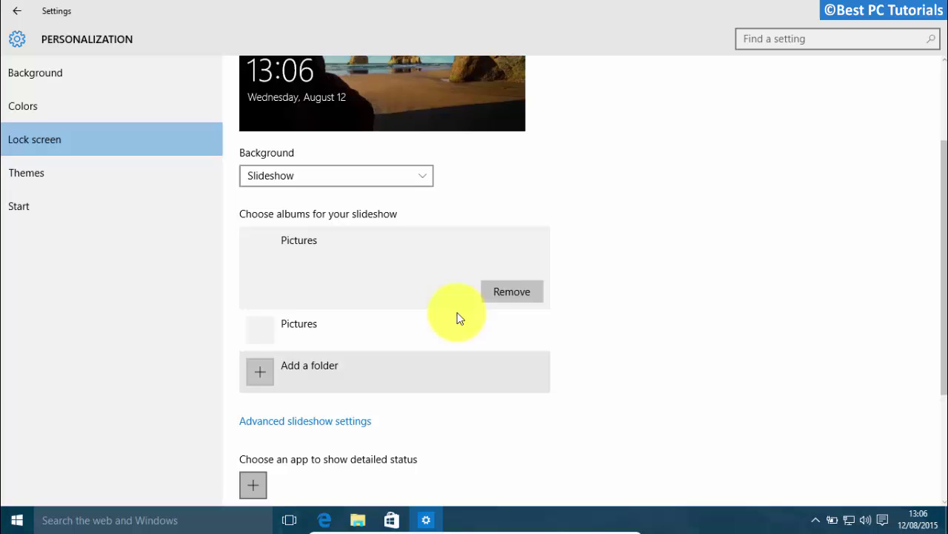
click(514, 291)
- Add C:\Wallpapers as a slideshow album and remove the remaining Pictures album
click(279, 287)
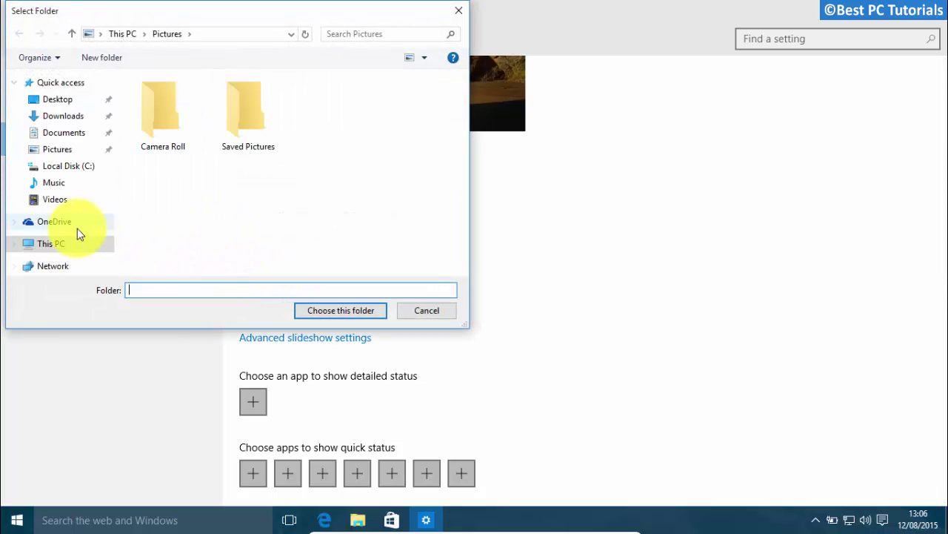
click(51, 245)
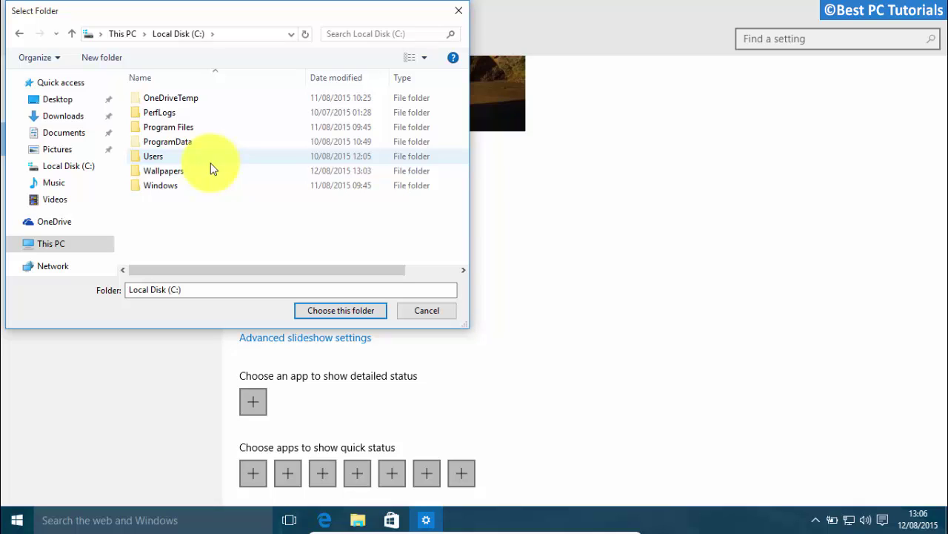
double_click(185, 173)
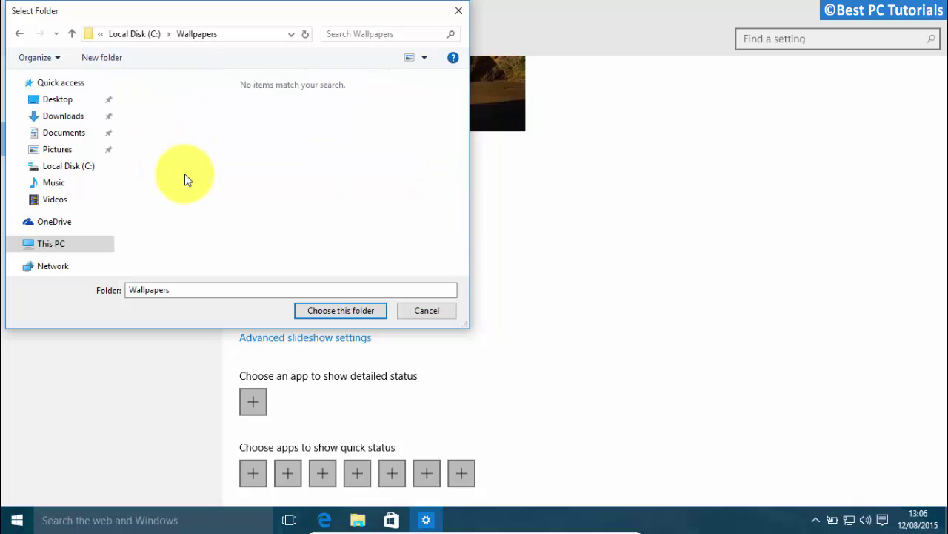
click(330, 312)
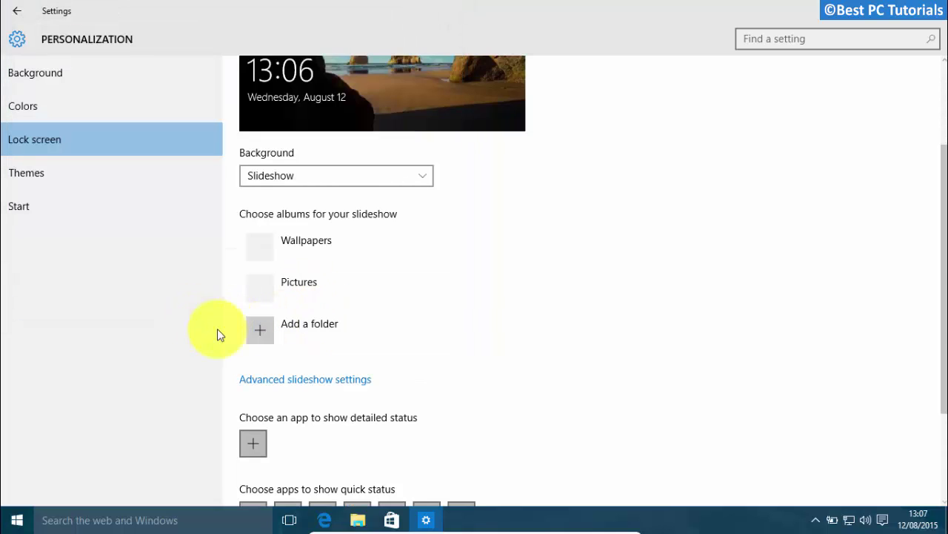
click(298, 282)
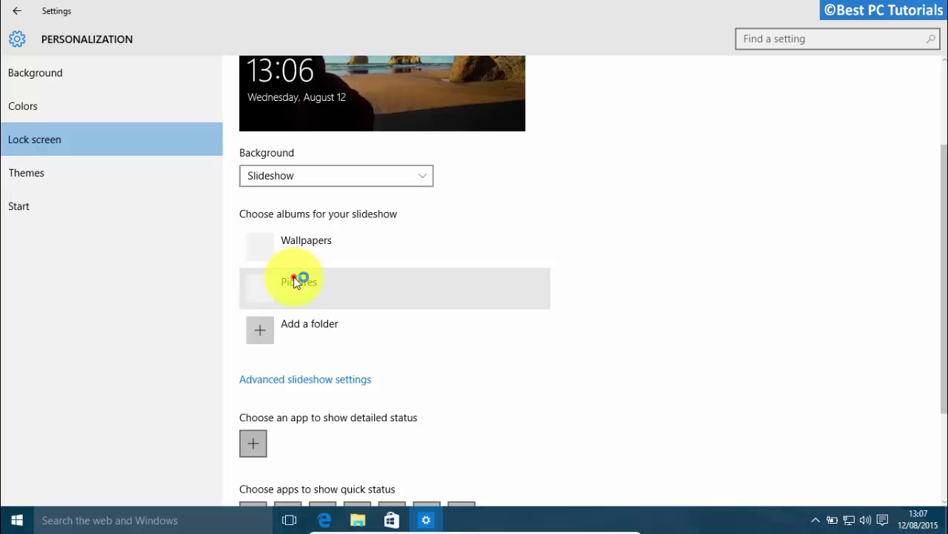
click(495, 333)
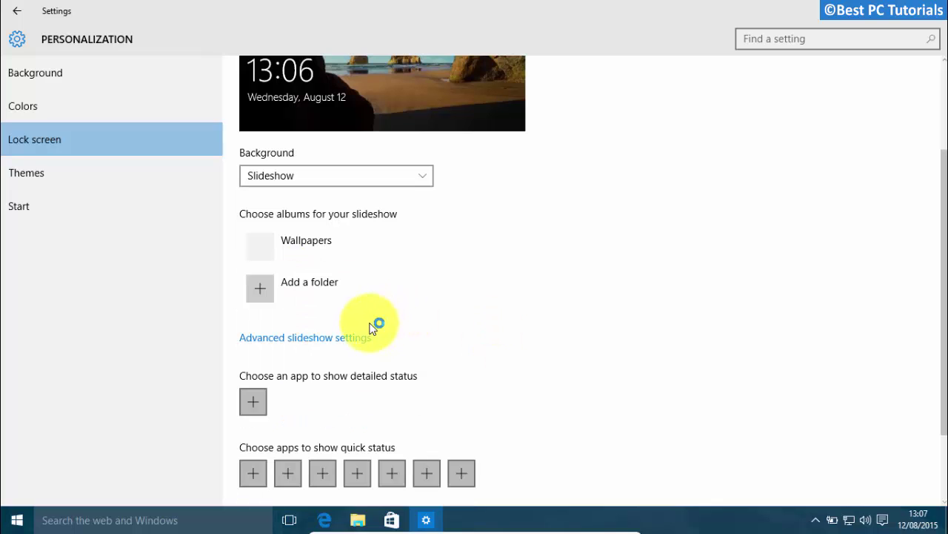
- Turn off 'Only use pictures that fit my screen' in Advanced slideshow settings and go back
click(314, 339)
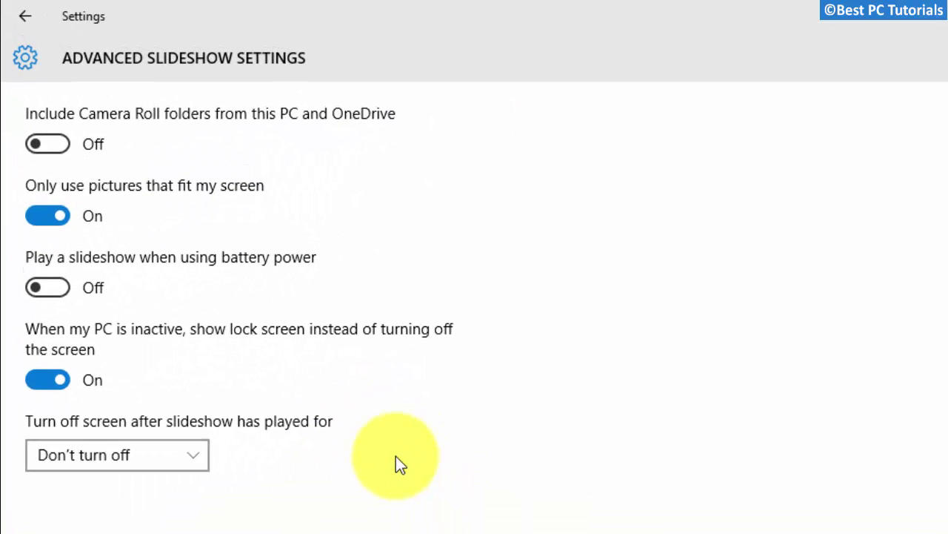
click(39, 217)
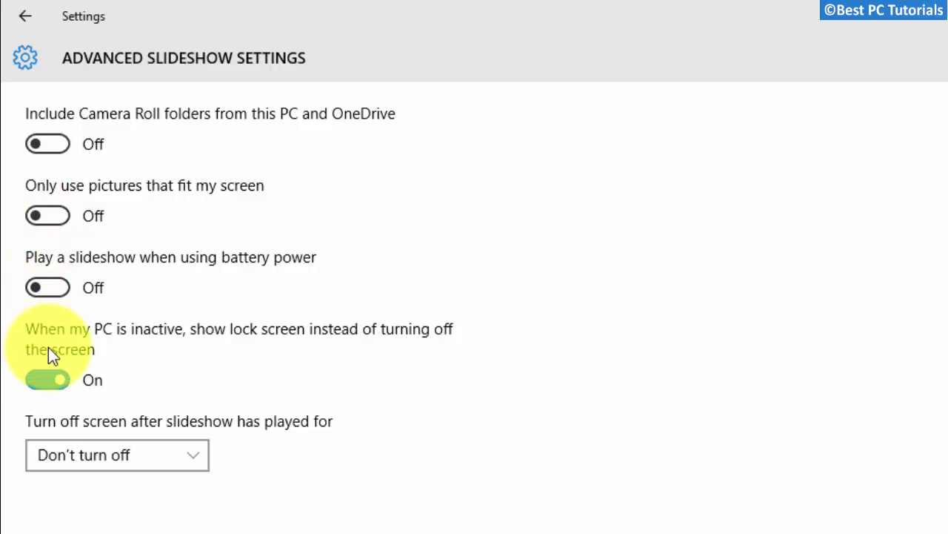
key(alt+Left)
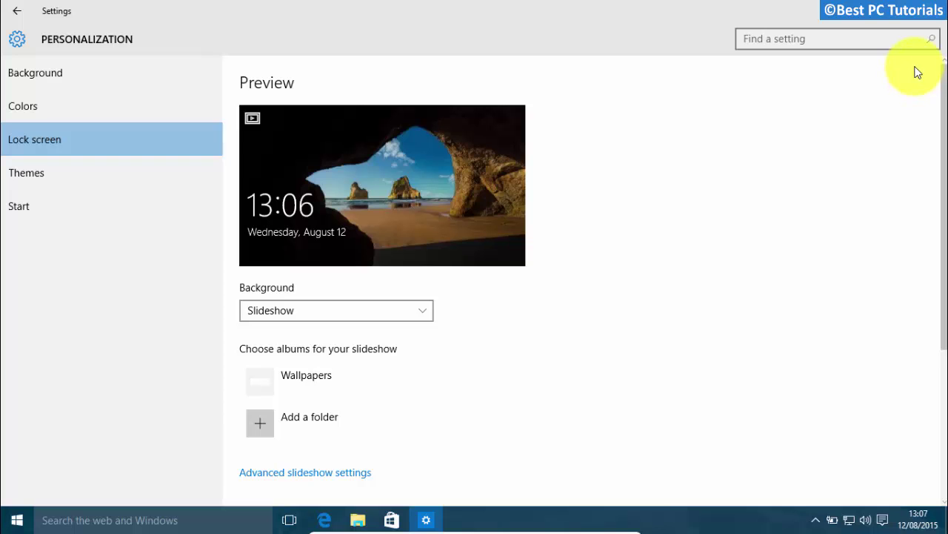
- Close Settings, launch regedit from the Run dialog, and approve the UAC prompt
click(933, 15)
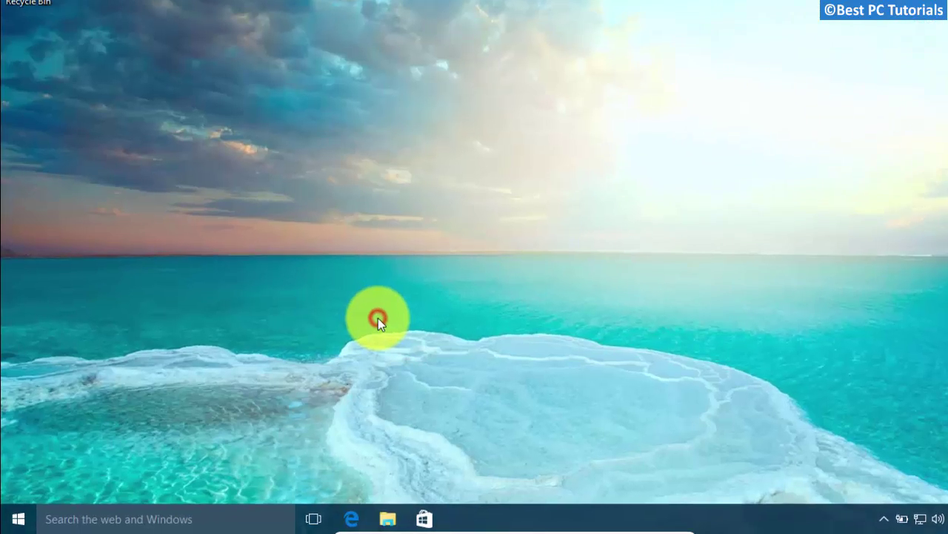
key(super+r)
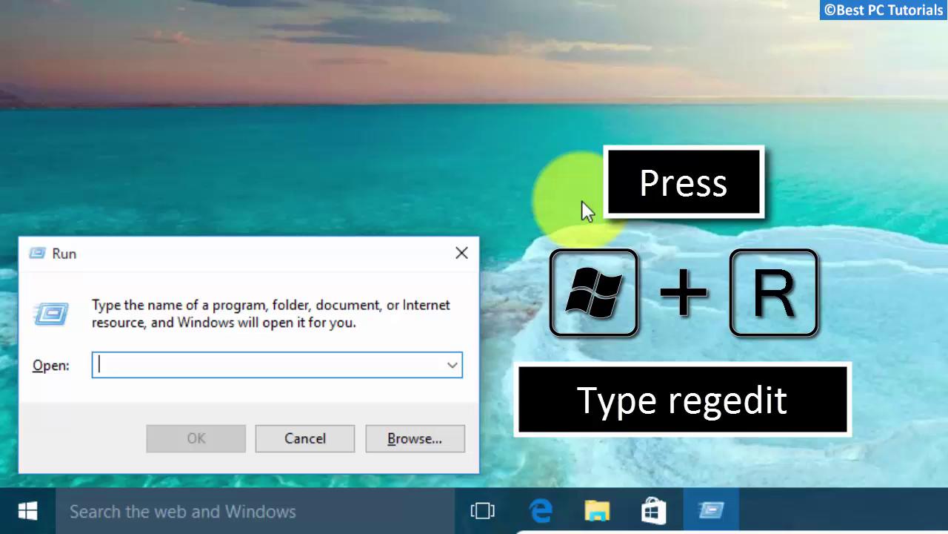
text(re)
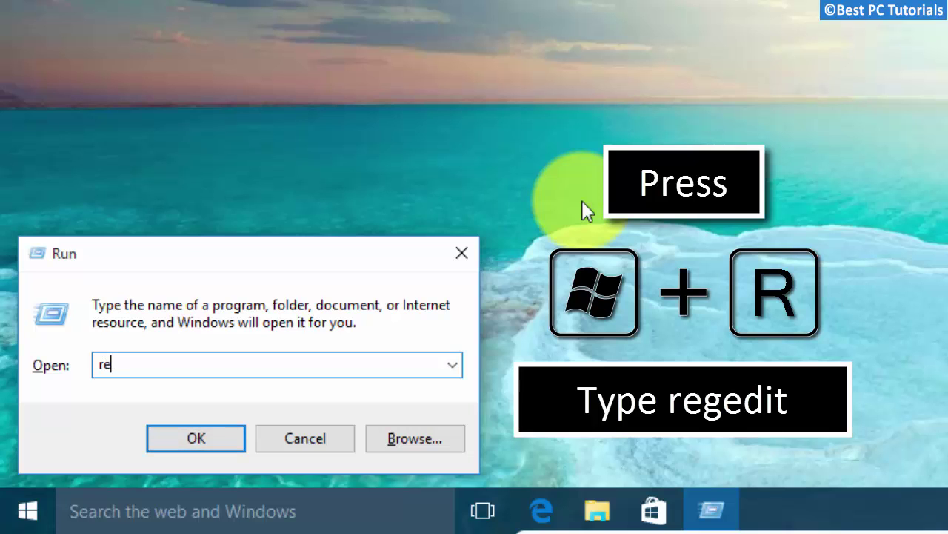
text(fedit)
key(Return)
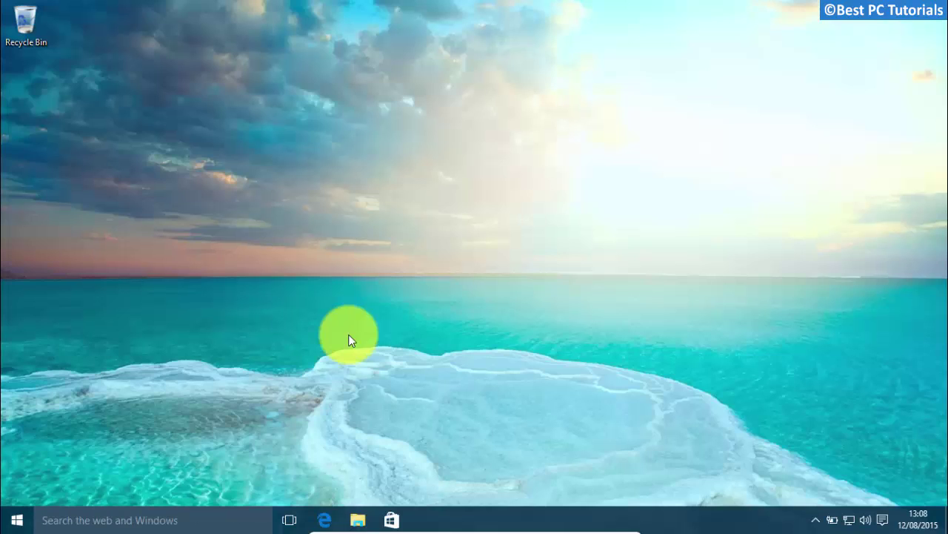
click(530, 288)
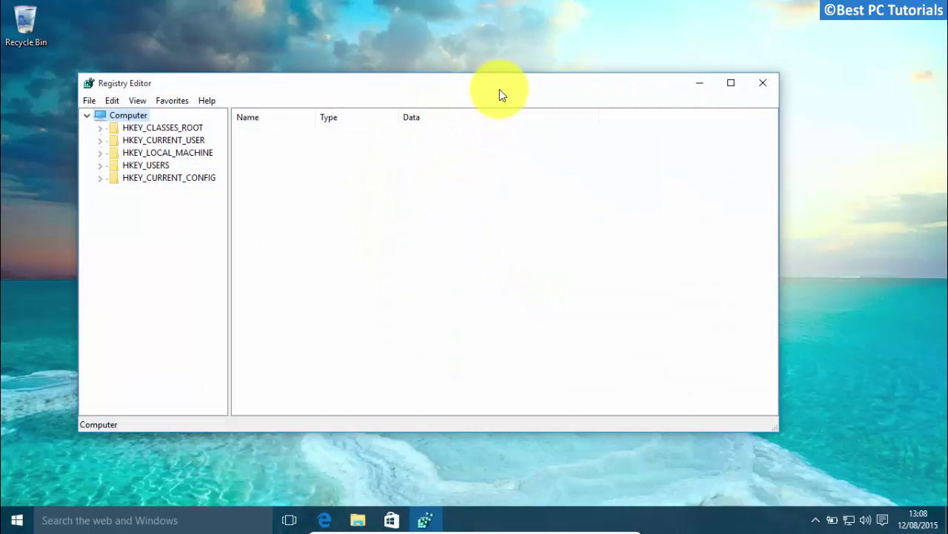
- Maximize Registry Editor and expand HKEY_CURRENT_USER > Software > Microsoft
double_click(500, 89)
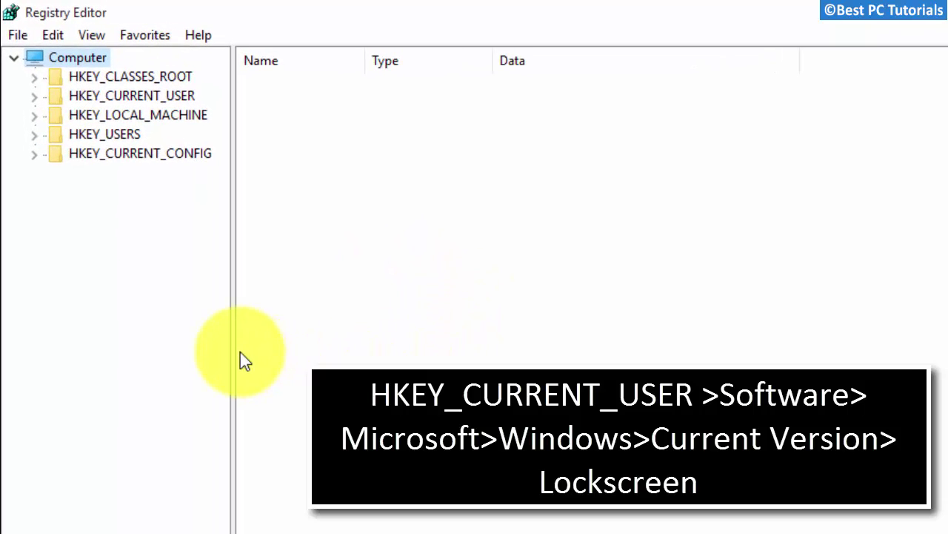
double_click(137, 95)
drag(233, 326, 301, 331)
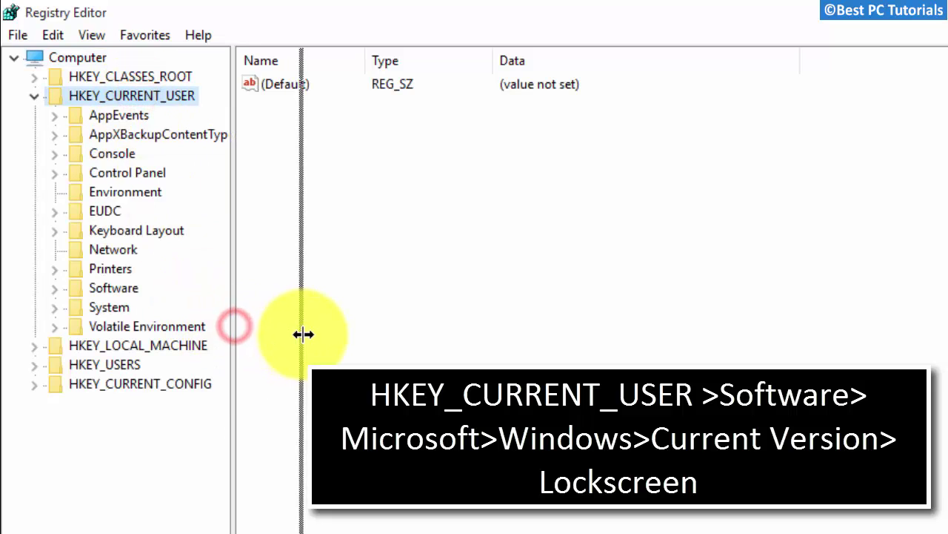
double_click(97, 287)
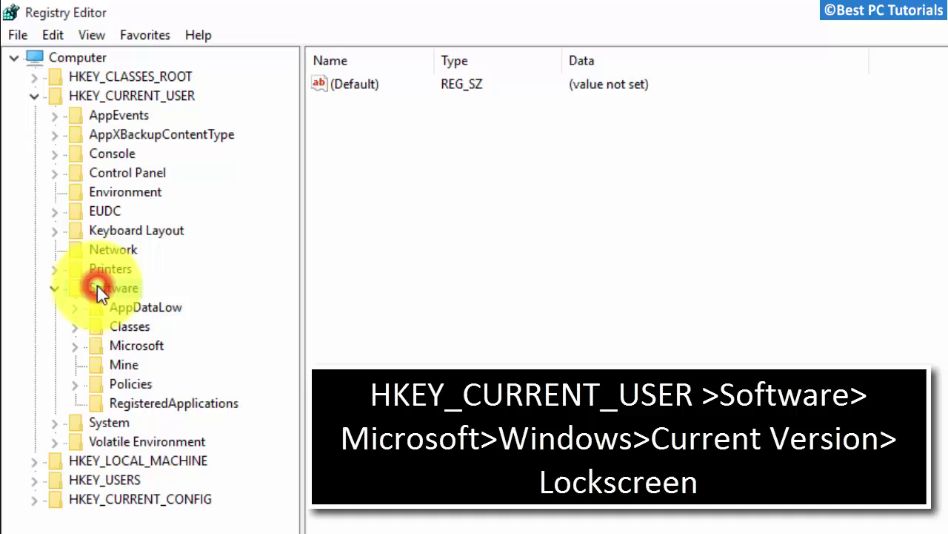
double_click(131, 343)
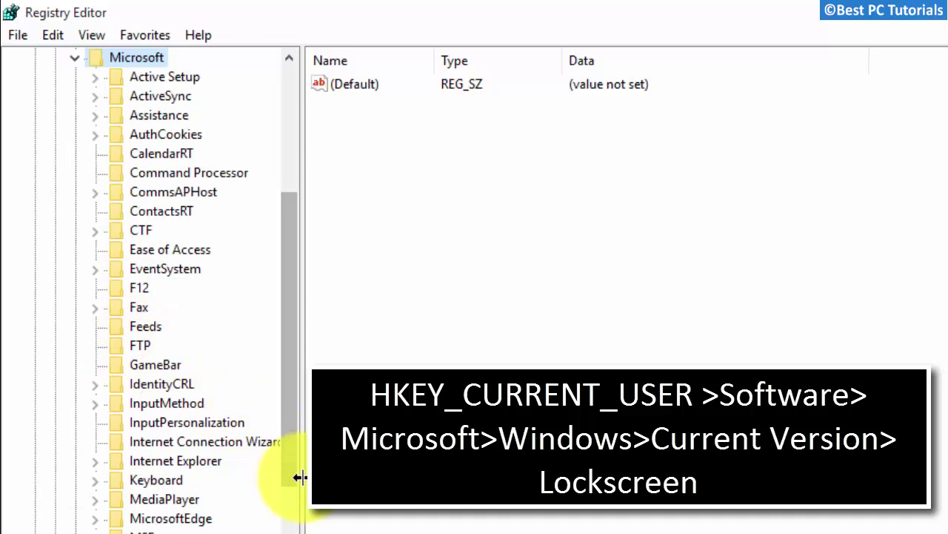
drag(300, 476, 356, 523)
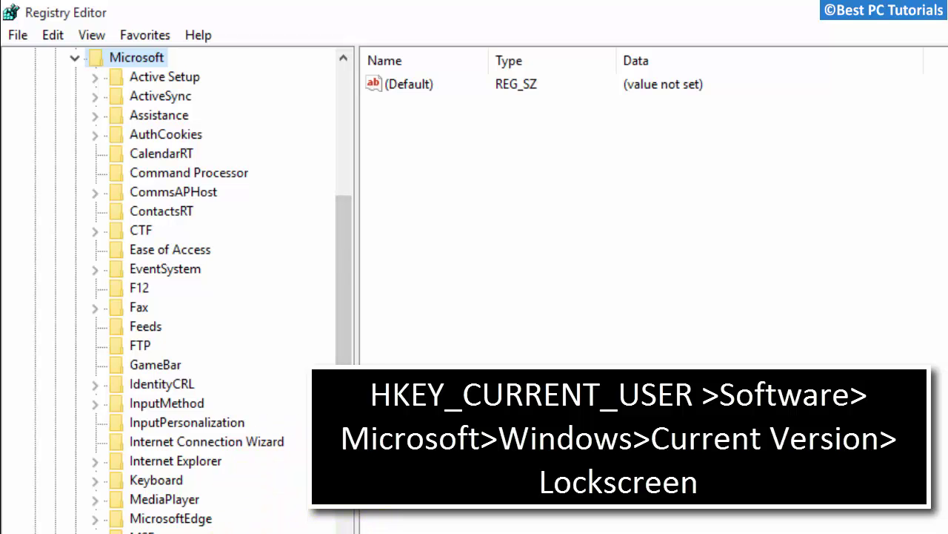
scroll(278, 471, down, 3)
scroll(278, 471, down, 3)
scroll(211, 530, down, 3)
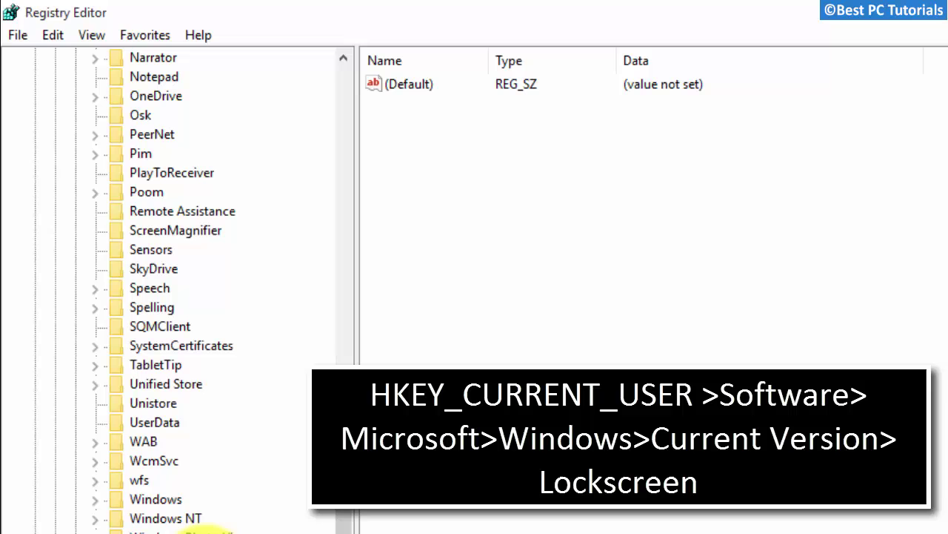
- Expand Windows > CurrentVersion and select the Lock Screen key
click(159, 500)
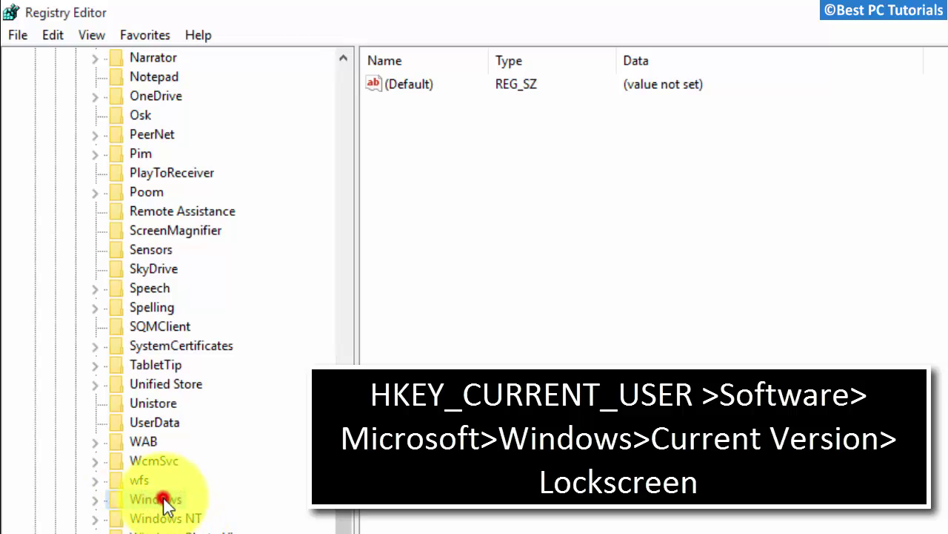
double_click(163, 501)
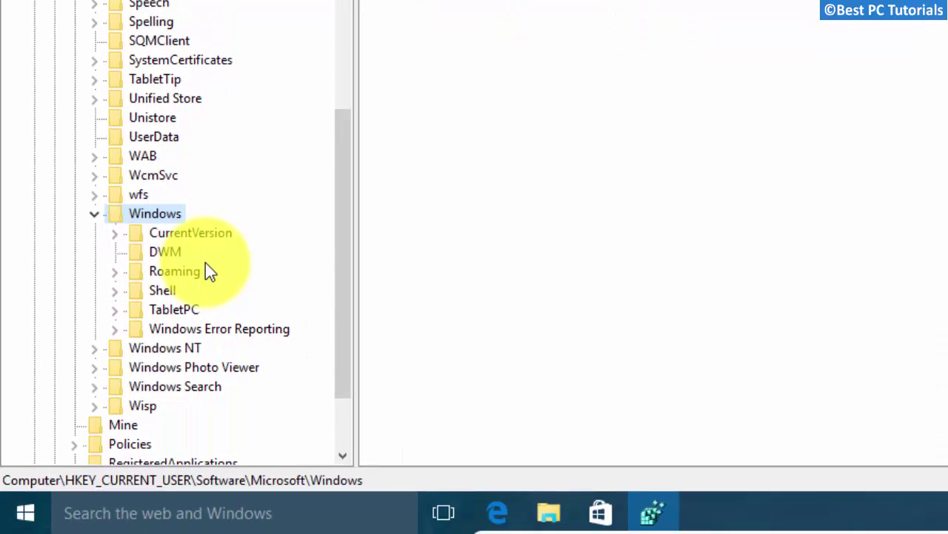
click(177, 233)
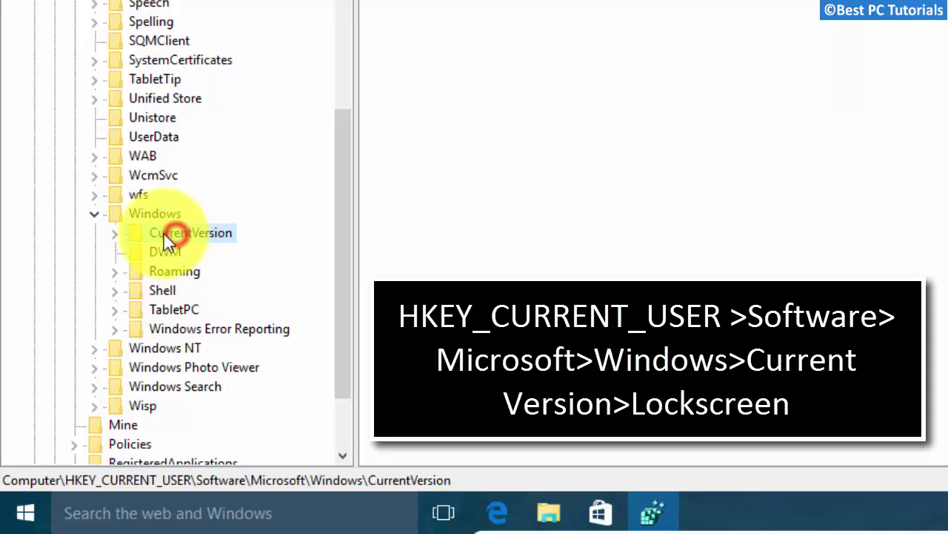
double_click(185, 234)
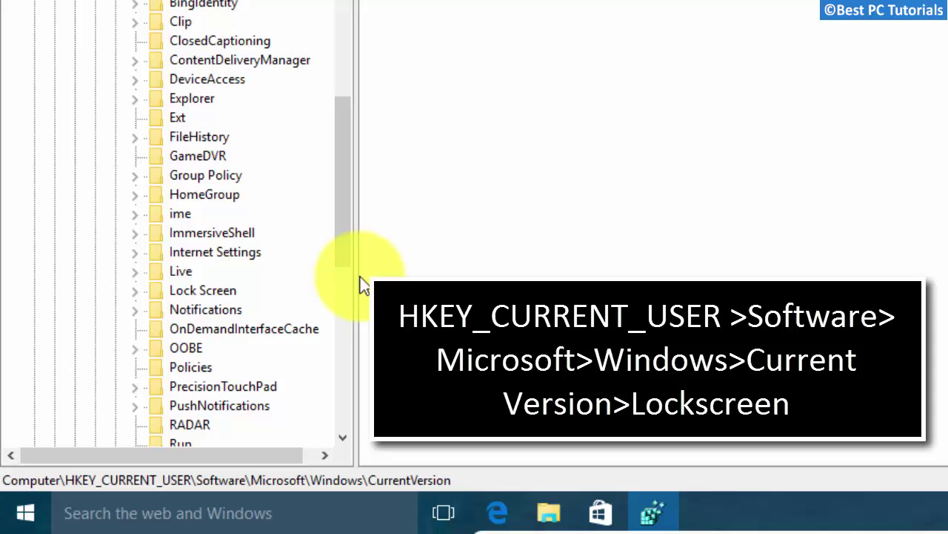
drag(356, 274, 437, 263)
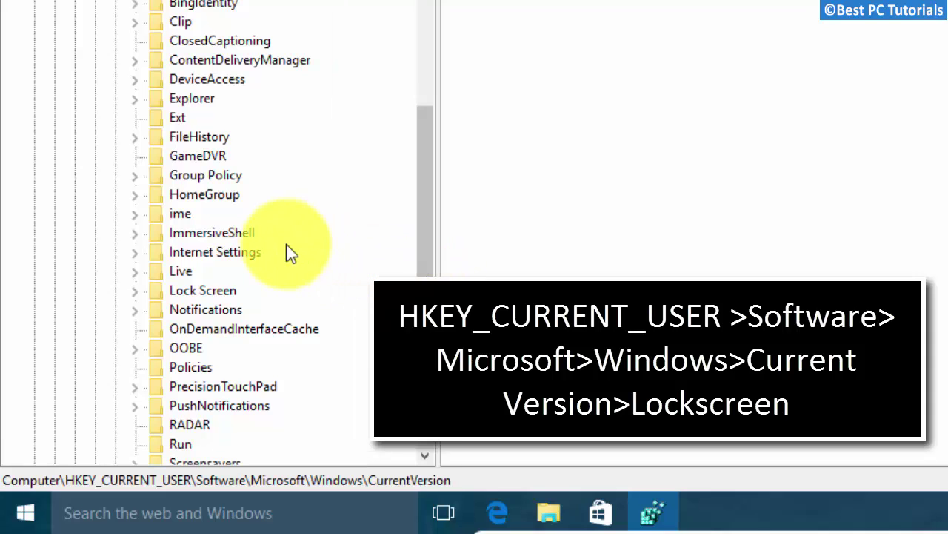
scroll(256, 237, down, 1)
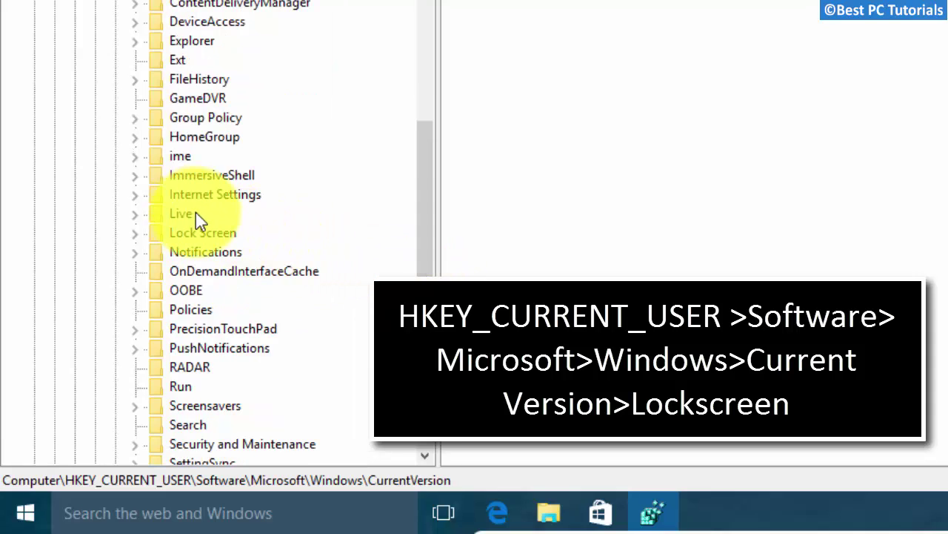
scroll(196, 217, down, 3)
click(178, 70)
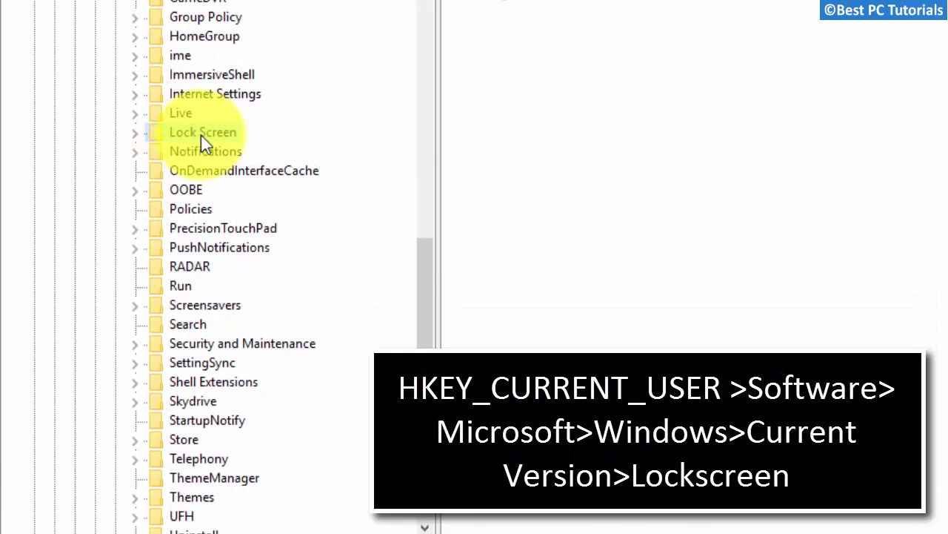
double_click(201, 135)
click(198, 132)
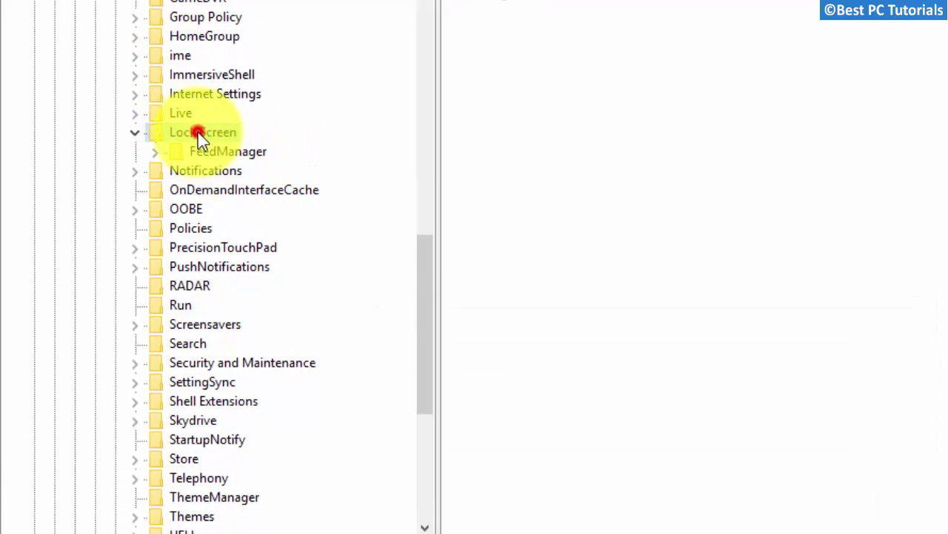
- Create a new DWORD (32-bit) value named SlideShowLayout under Lock Screen
right_click(555, 85)
mouse_move(604, 96)
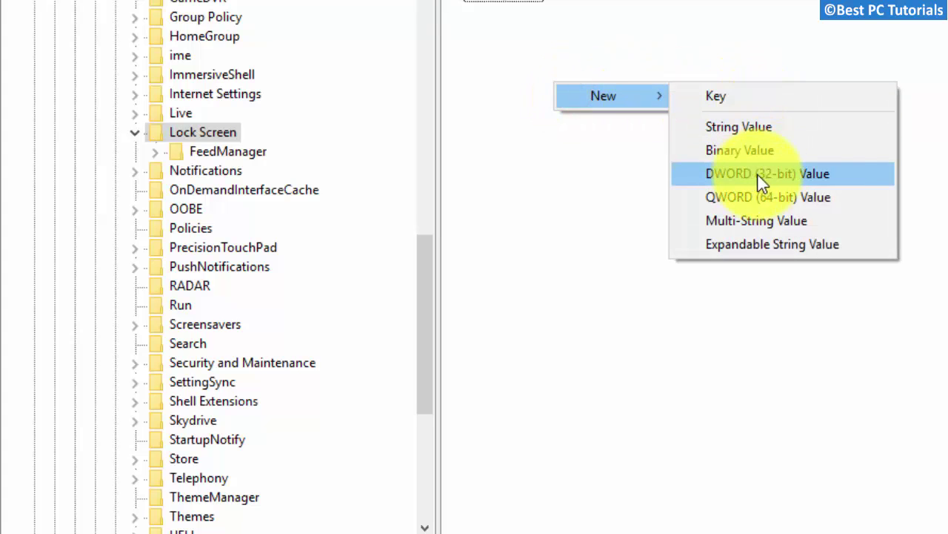
click(854, 176)
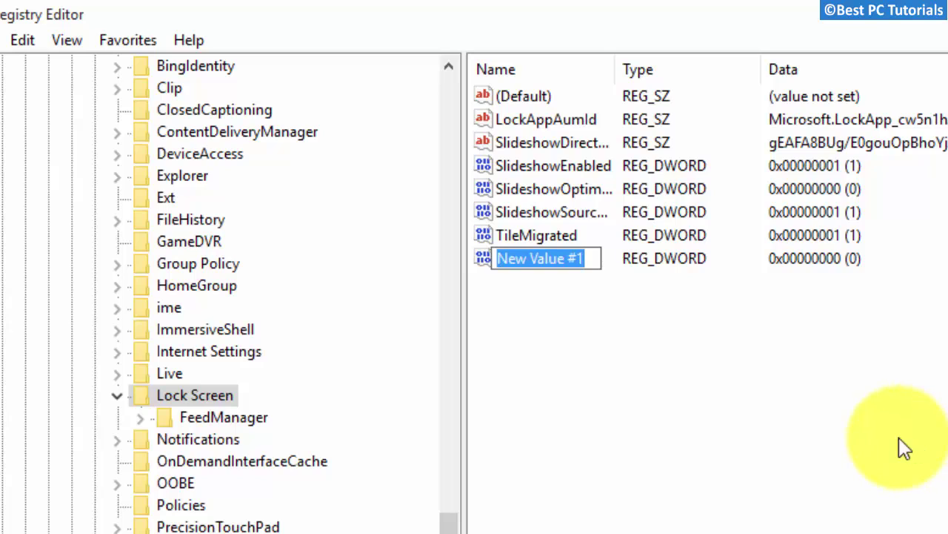
text(SlideS)
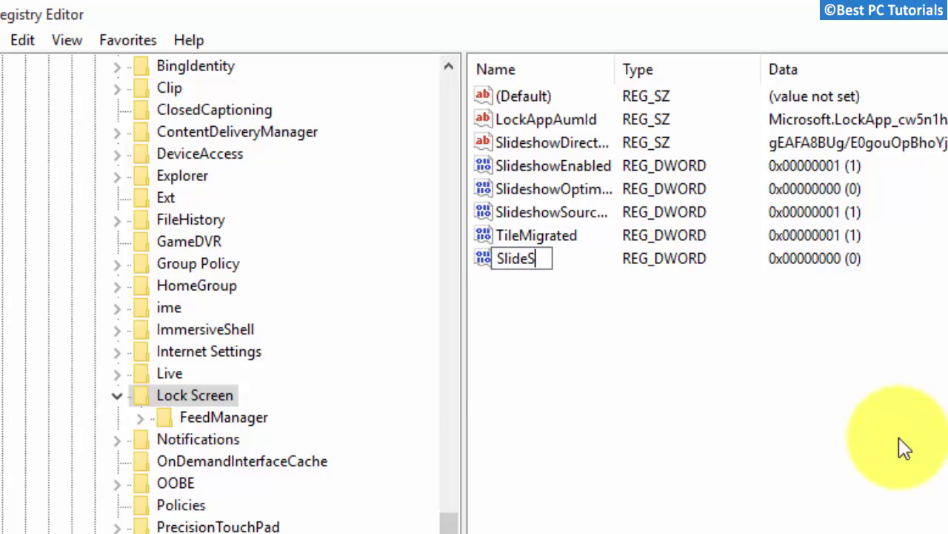
text(howLa)
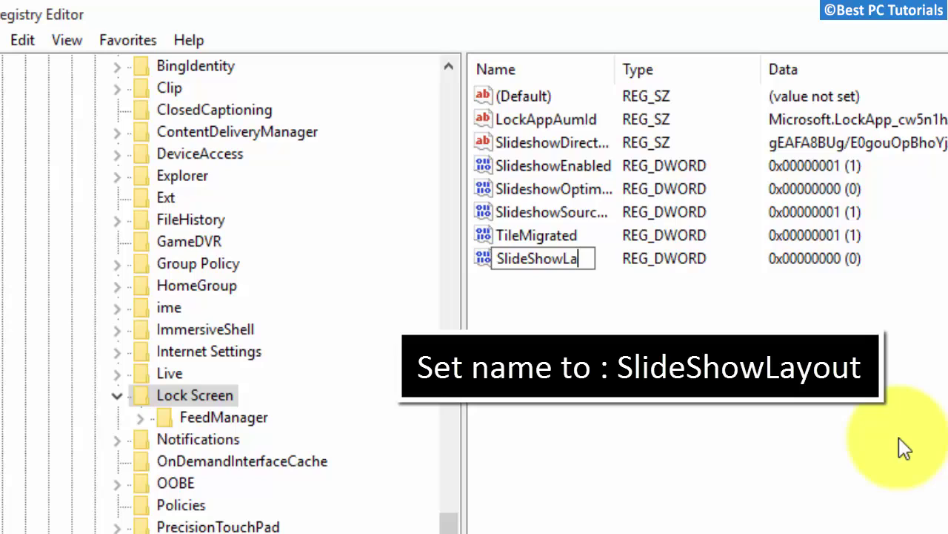
text(yout)
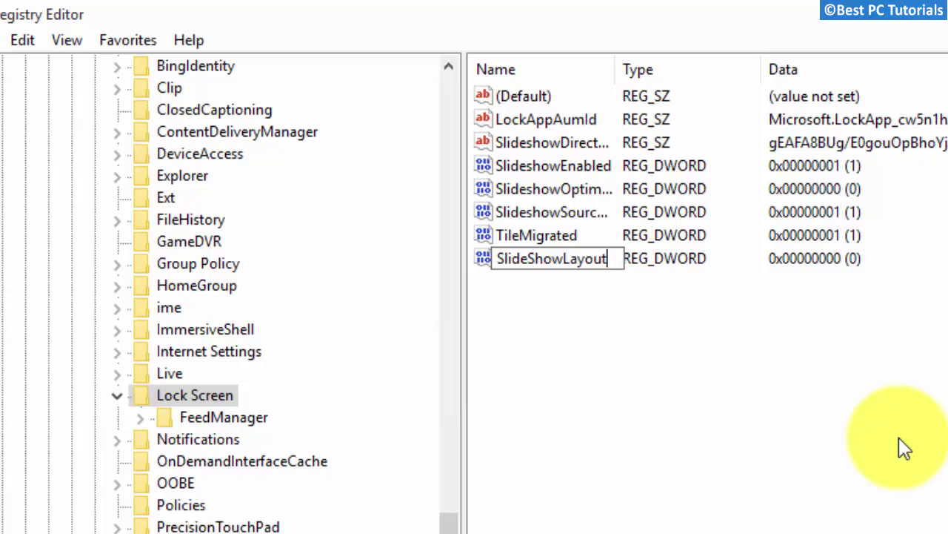
key(Return)
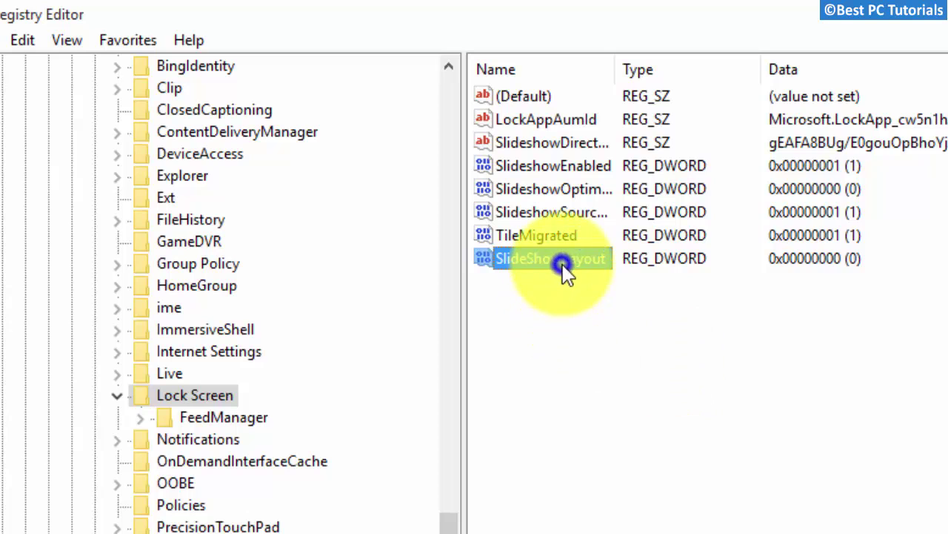
- Modify SlideShowLayout, changing its value data from 0 to 4
right_click(563, 264)
click(695, 280)
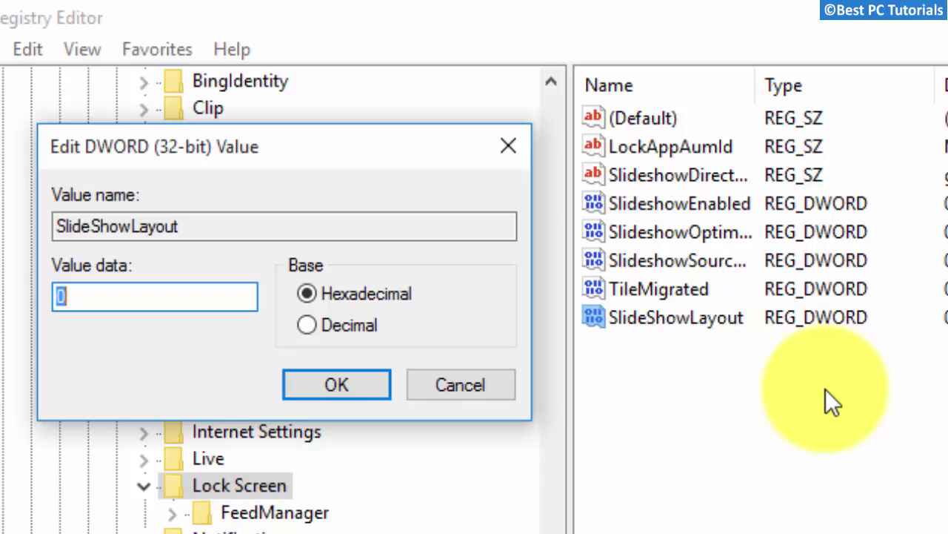
click(160, 297)
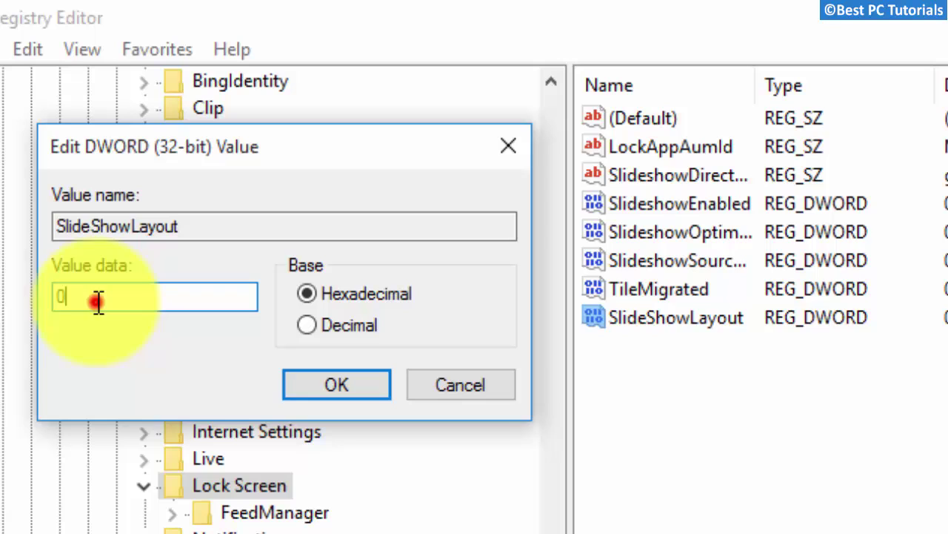
double_click(98, 300)
text(4)
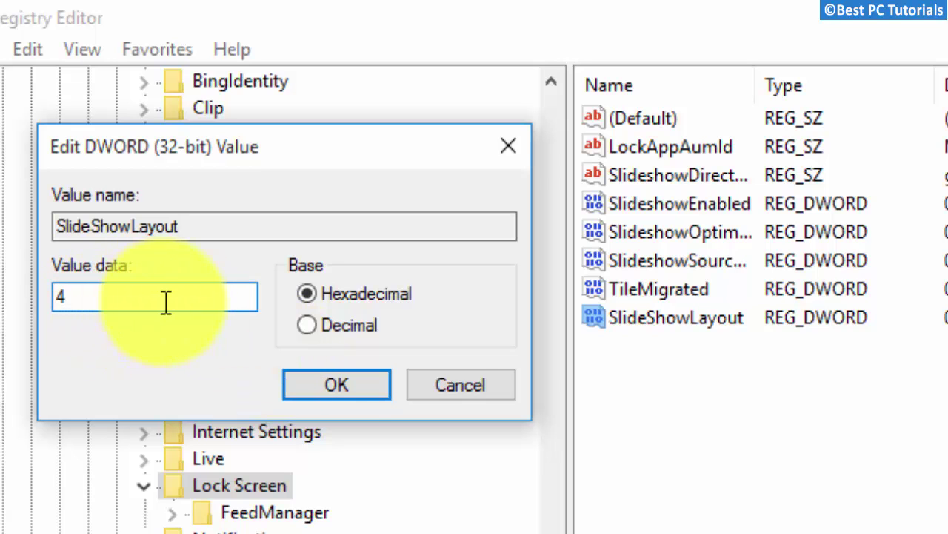
click(330, 383)
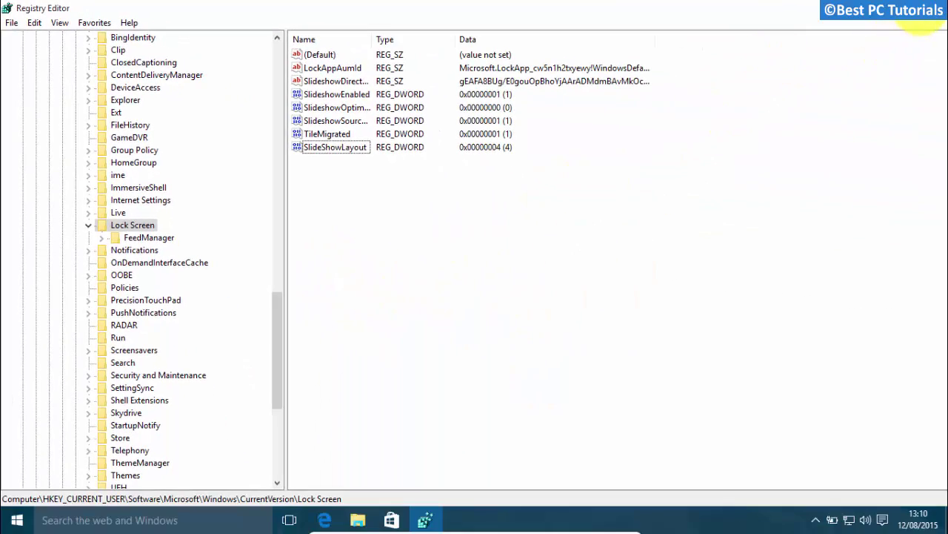
- Close Registry Editor, restart the PC, and sign back in with the account password
click(930, 9)
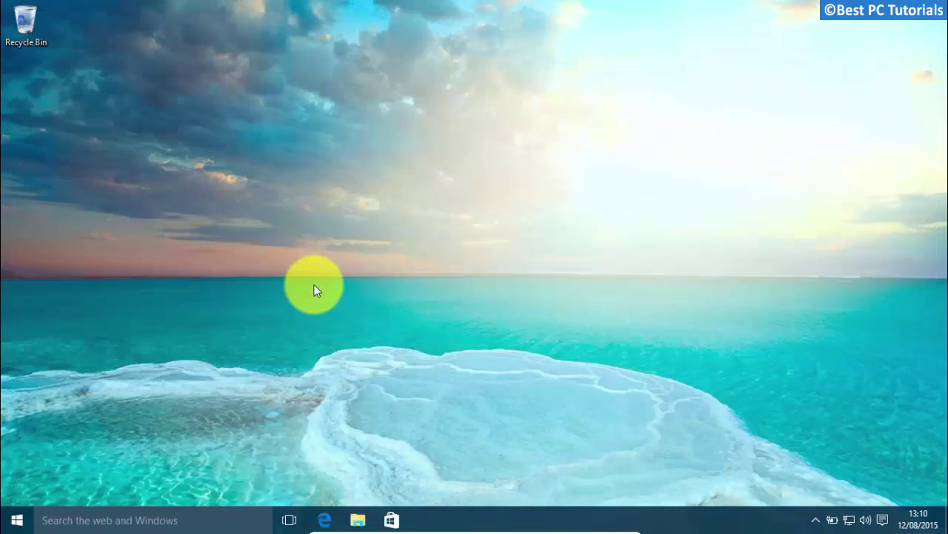
click(17, 519)
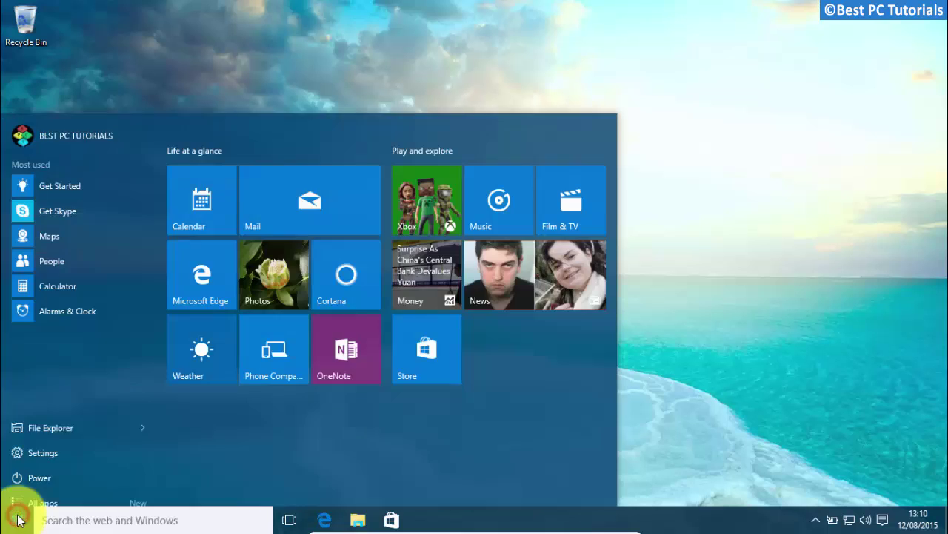
click(31, 465)
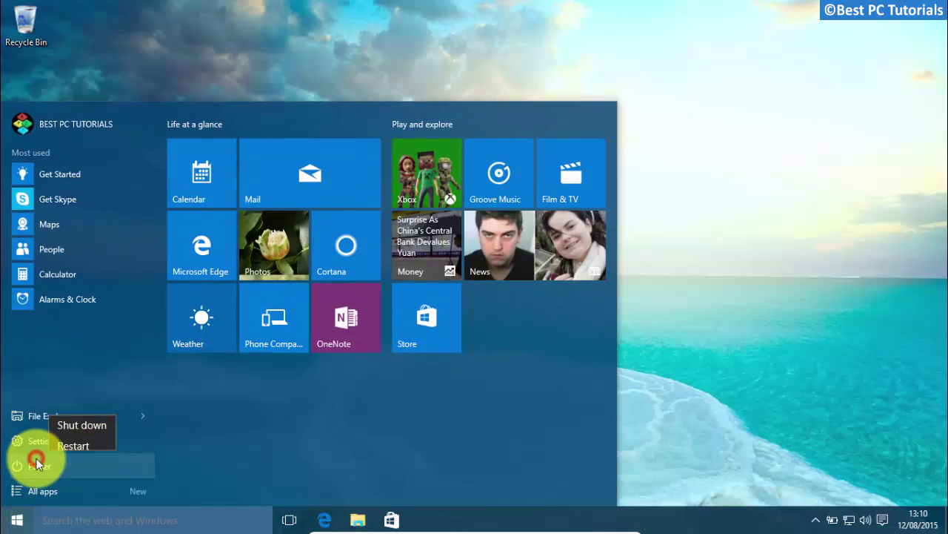
click(79, 438)
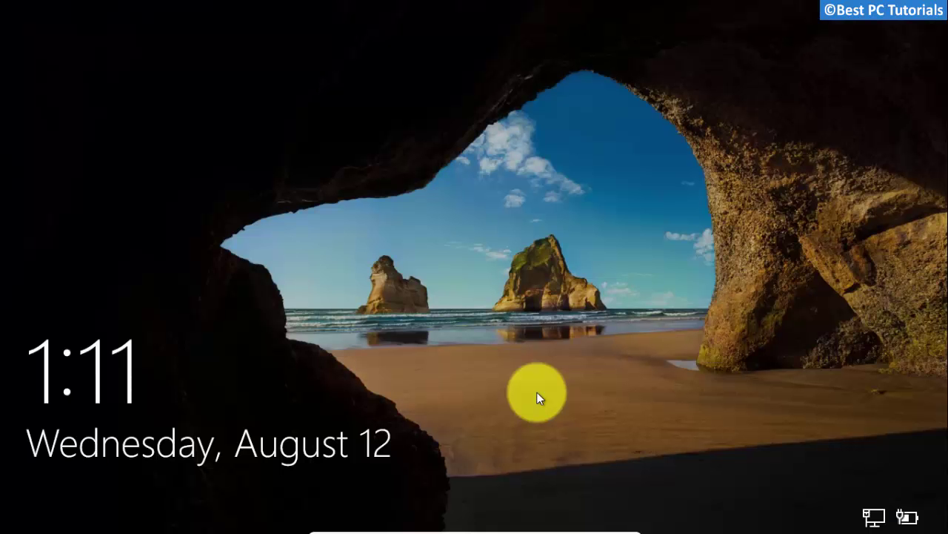
text(••••)
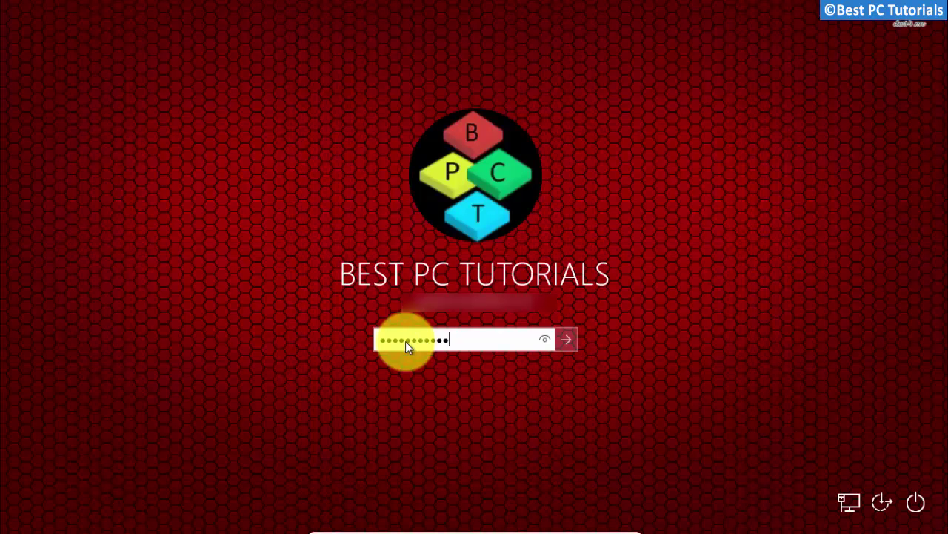
text(••••)
key(Return)
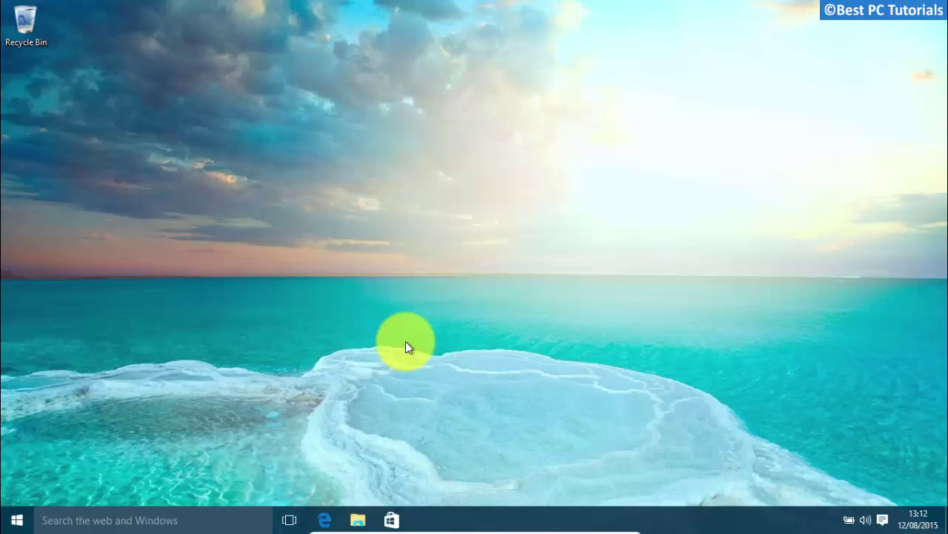
- Lock the PC with Win+L to view the multi-wallpaper lock screen slideshow
click(19, 523)
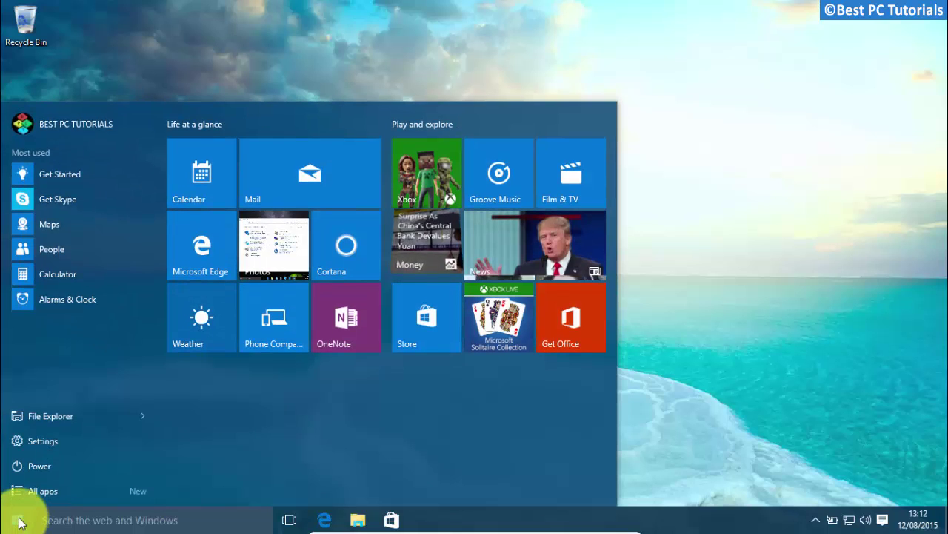
click(99, 122)
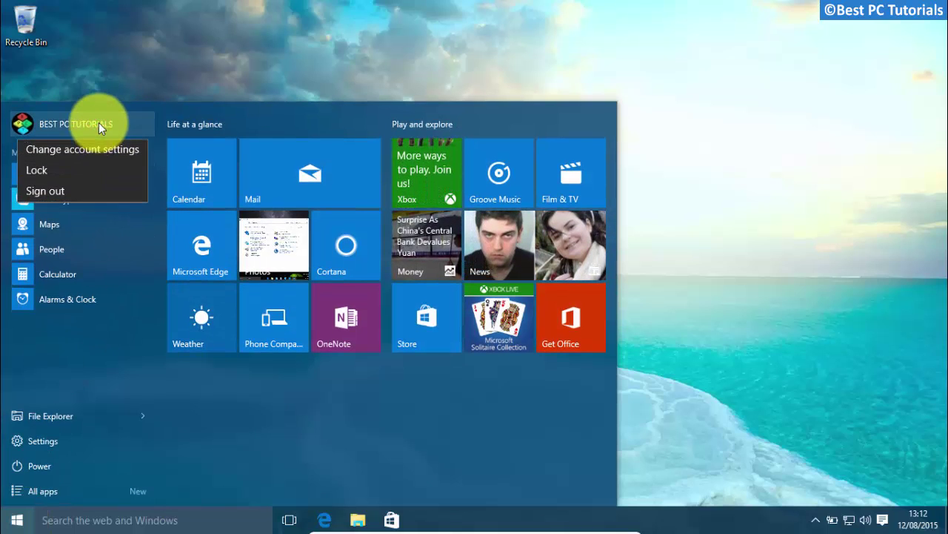
key(Escape)
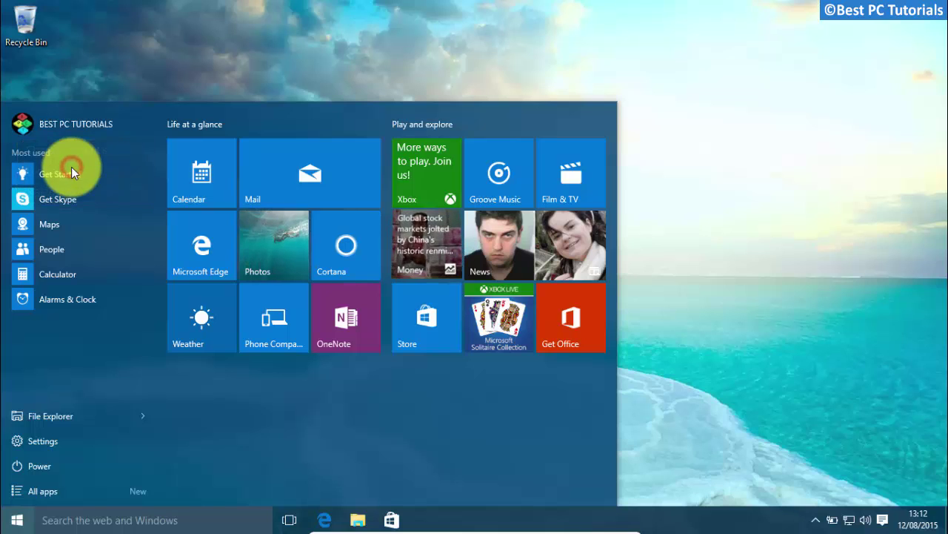
key(super+l)
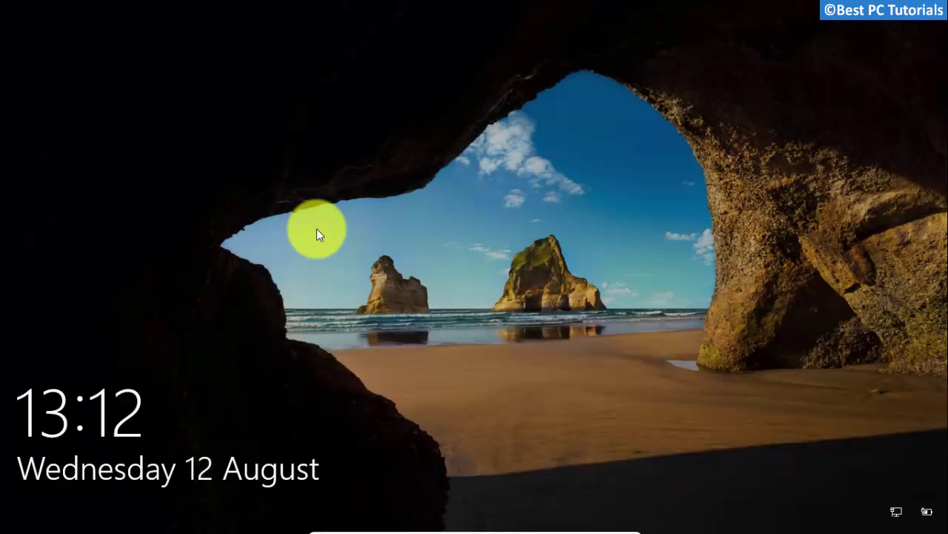